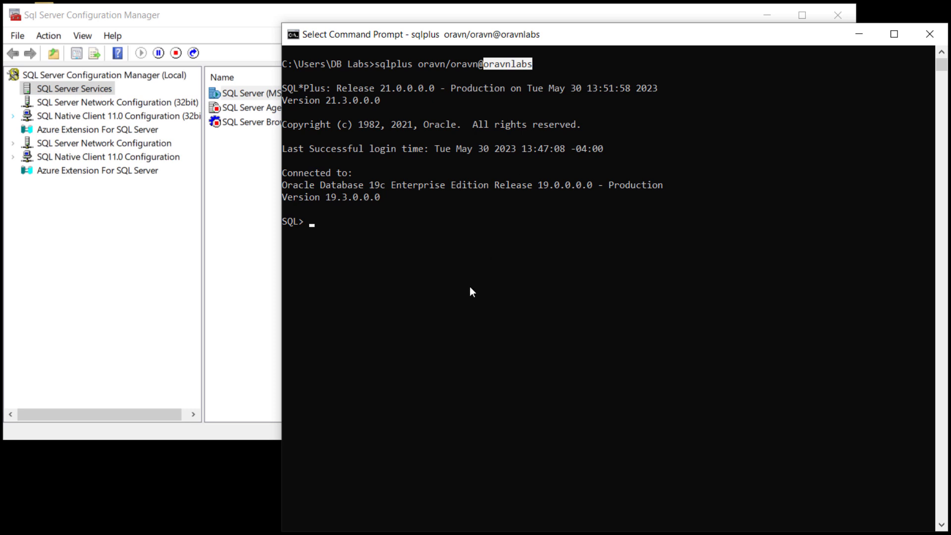
- Query all columns and rows of the countries table in the SQL*Plus session
{"action": "key", "text": "Escape"}
{"action": "type", "text": "select "}
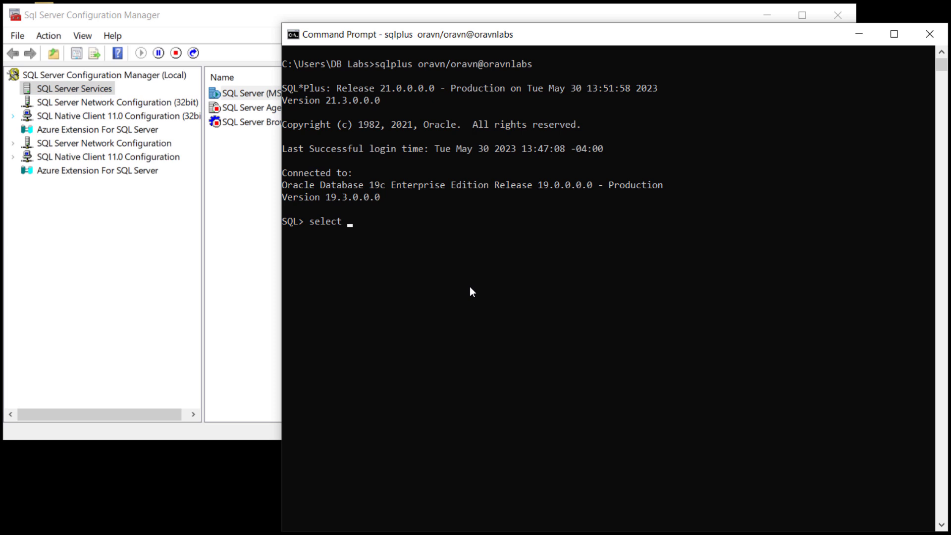
{"action": "type", "text": "* from countries  ;"}
{"action": "key", "text": "Return"}
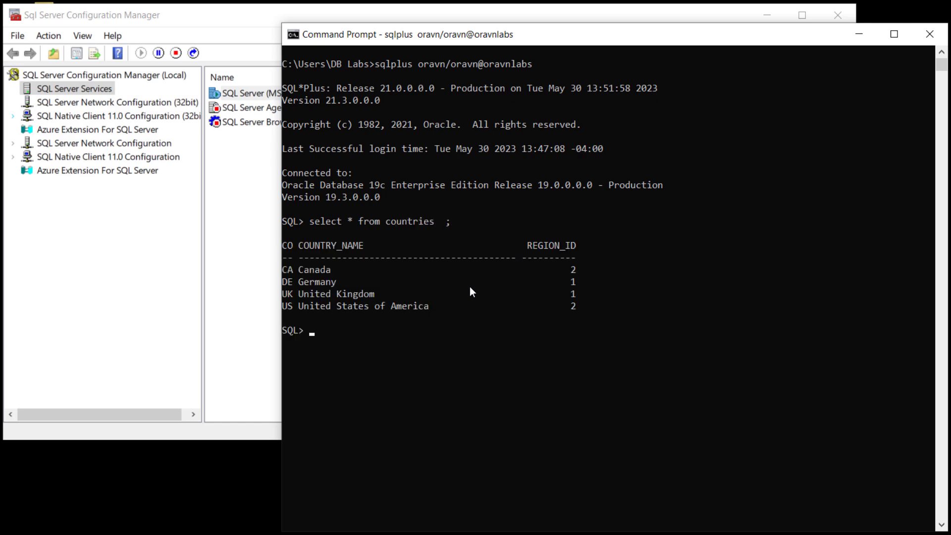
- Query table_name from user_tables to list the schema's tables, and exit SQL*Plus
{"action": "type", "text": "select table_name from us"}
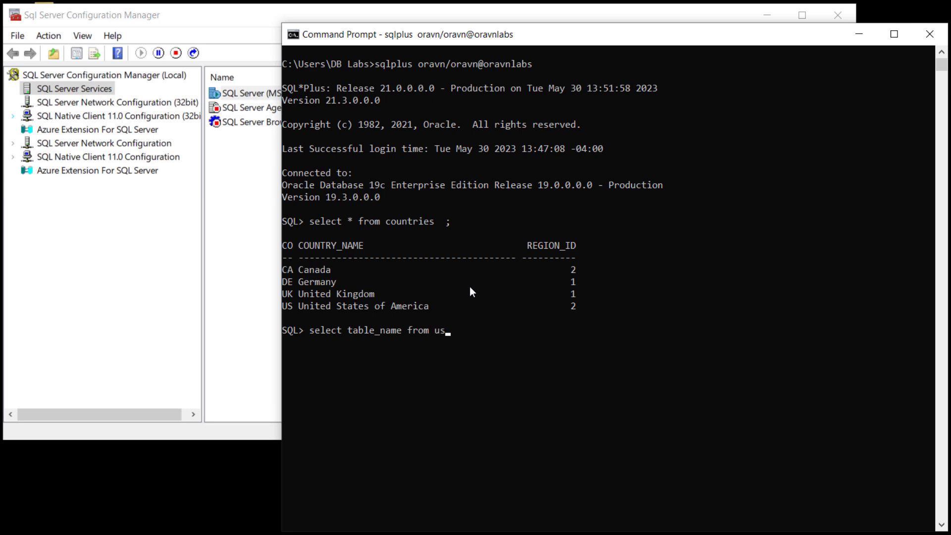
{"action": "type", "text": "er_tables  ;"}
{"action": "key", "text": "Return"}
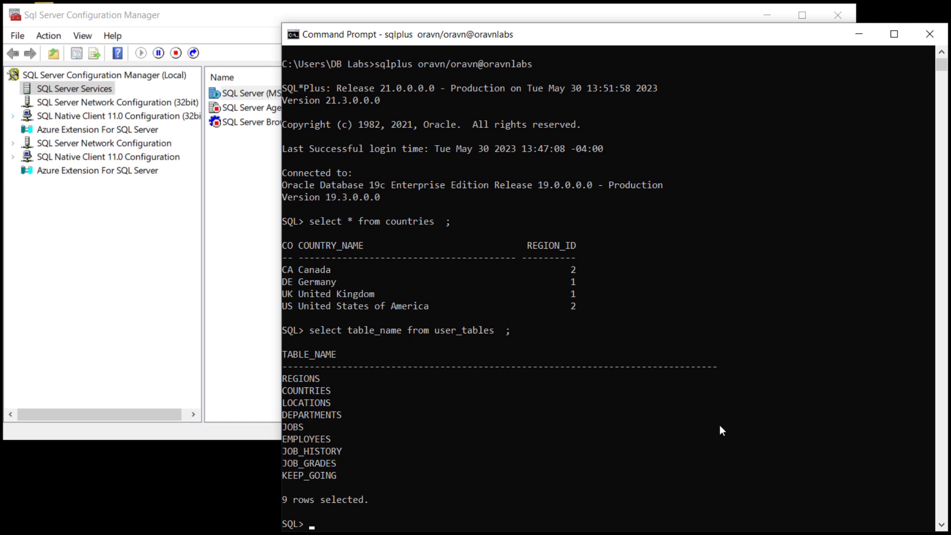
{"action": "type", "text": "exit"}
{"action": "key", "text": "Return"}
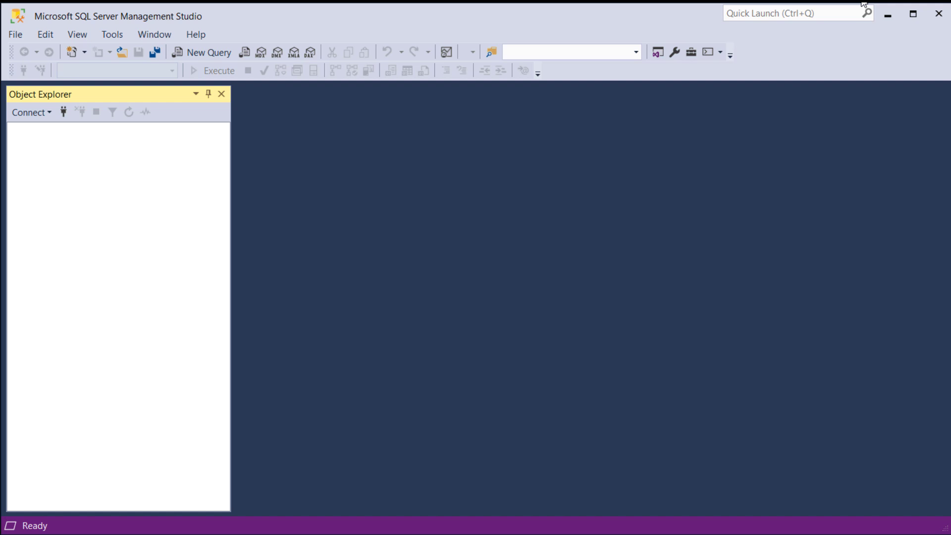
- In SQL Server Management Studio, connect to the database engine LABSSVR\MSSQL2022 using SQL Server Authentication with the saved sa login
{"action": "left_click", "coordinate": [46, 117]}
{"action": "left_click", "coordinate": [57, 126]}
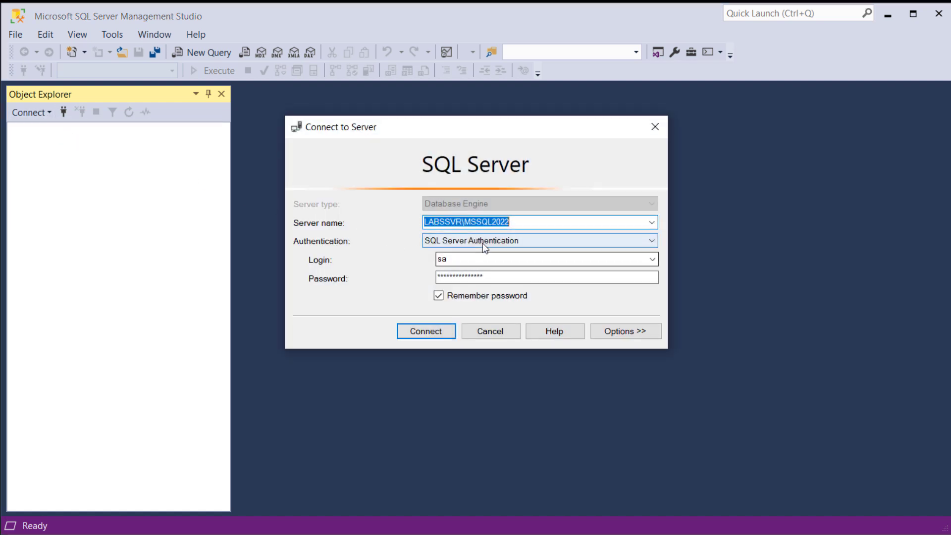
{"action": "left_click", "coordinate": [439, 331]}
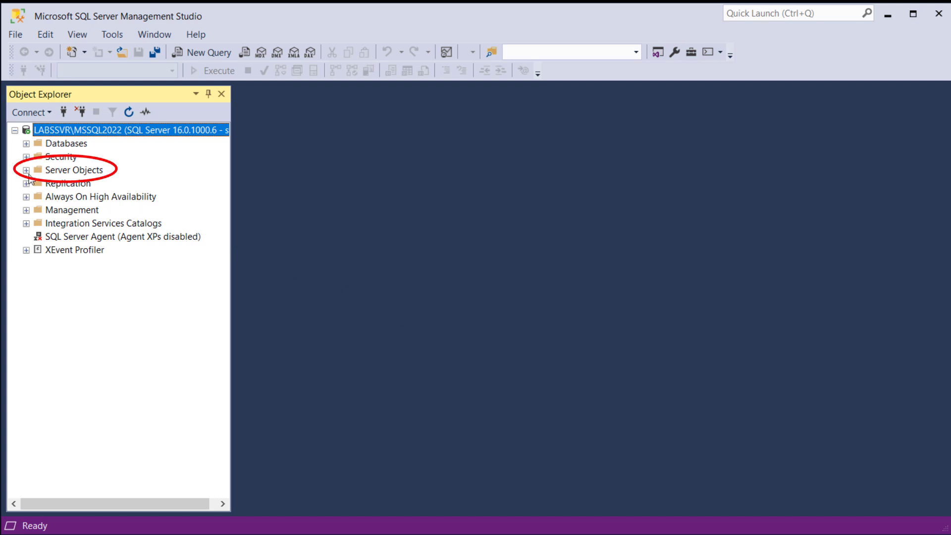
- Expand Server Objects, Linked Servers and Providers in the server tree to list the available providers
{"action": "left_click", "coordinate": [50, 170]}
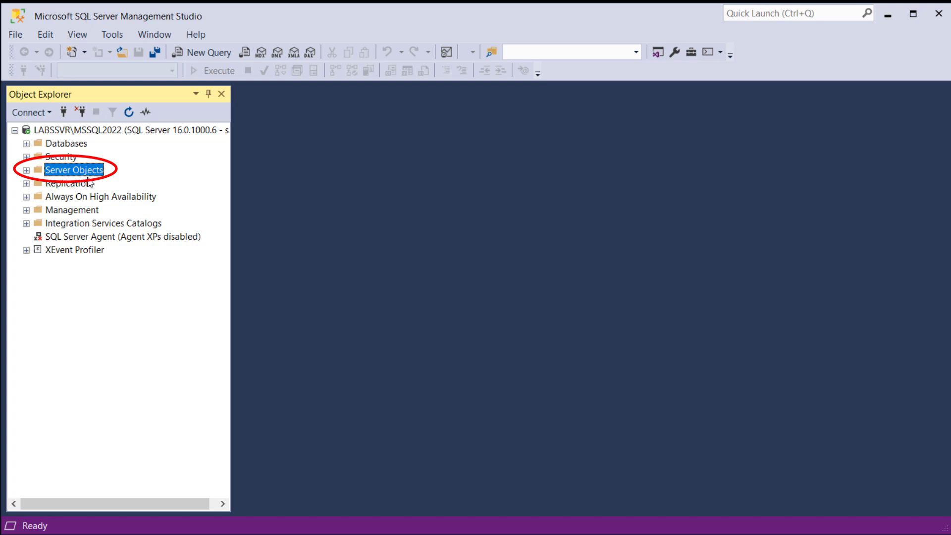
{"action": "left_click", "coordinate": [27, 170]}
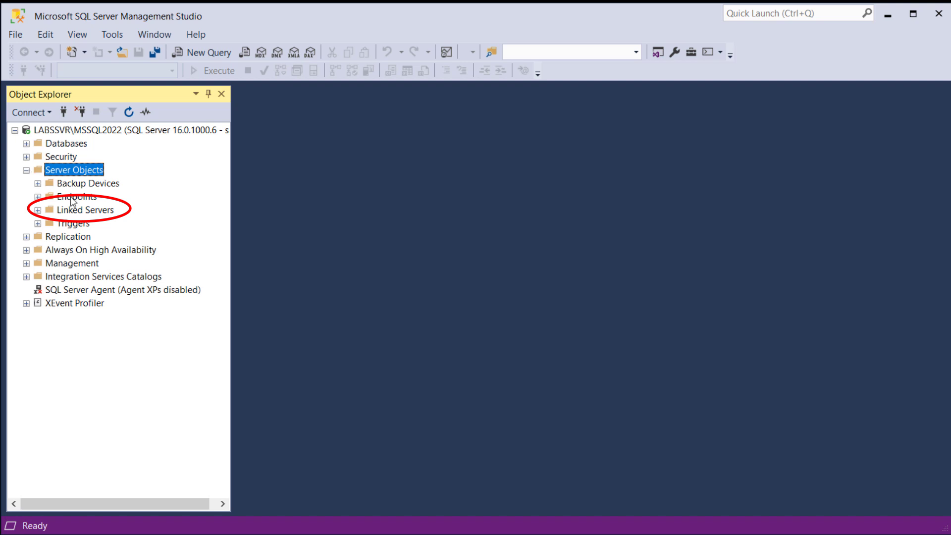
{"action": "left_click", "coordinate": [78, 213]}
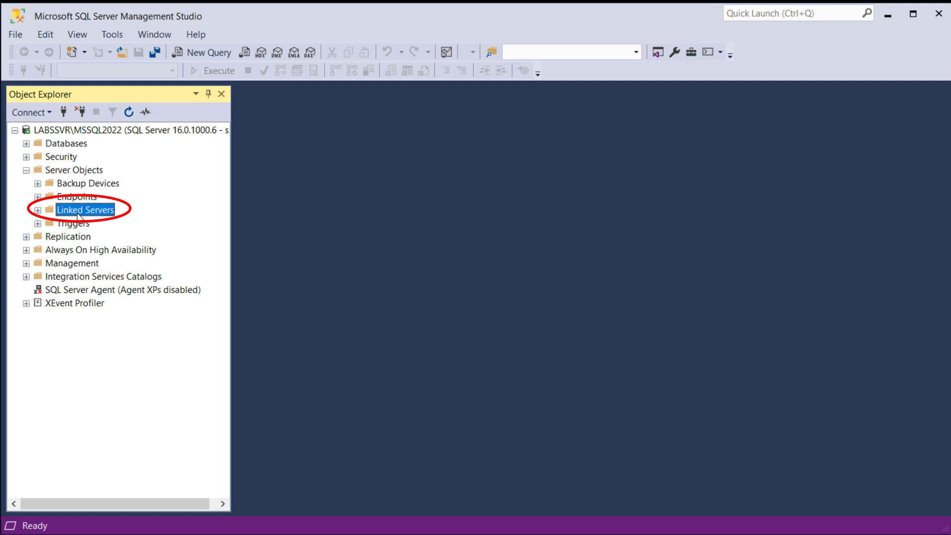
{"action": "left_click", "coordinate": [37, 210]}
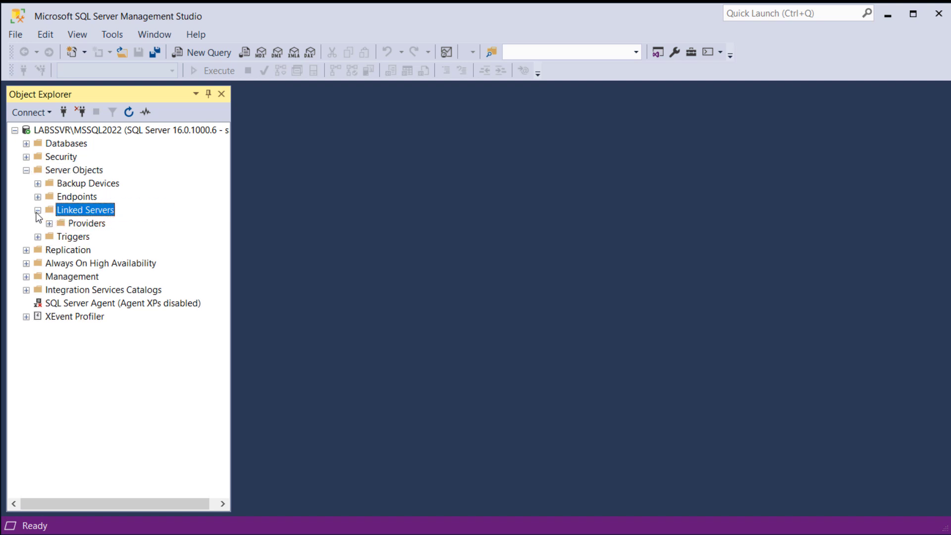
{"action": "left_click", "coordinate": [79, 227]}
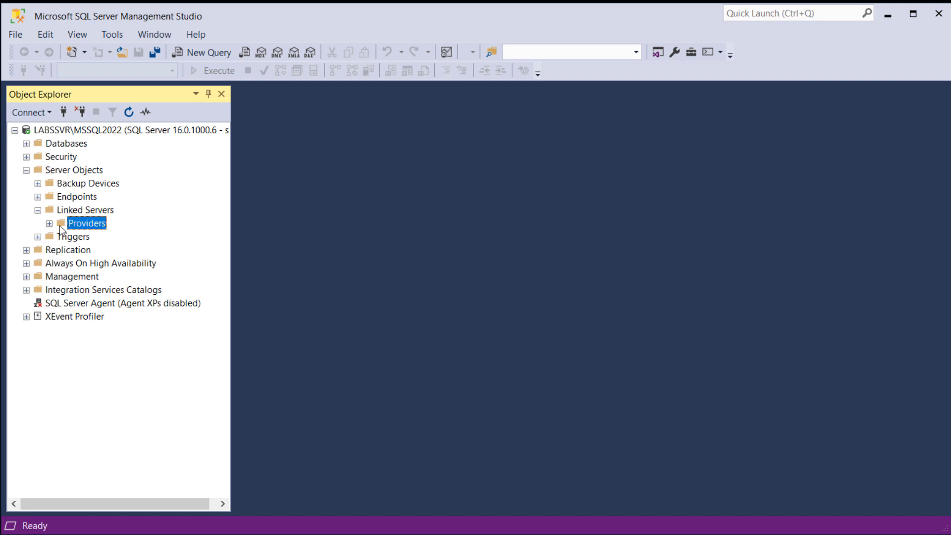
{"action": "left_click", "coordinate": [48, 223]}
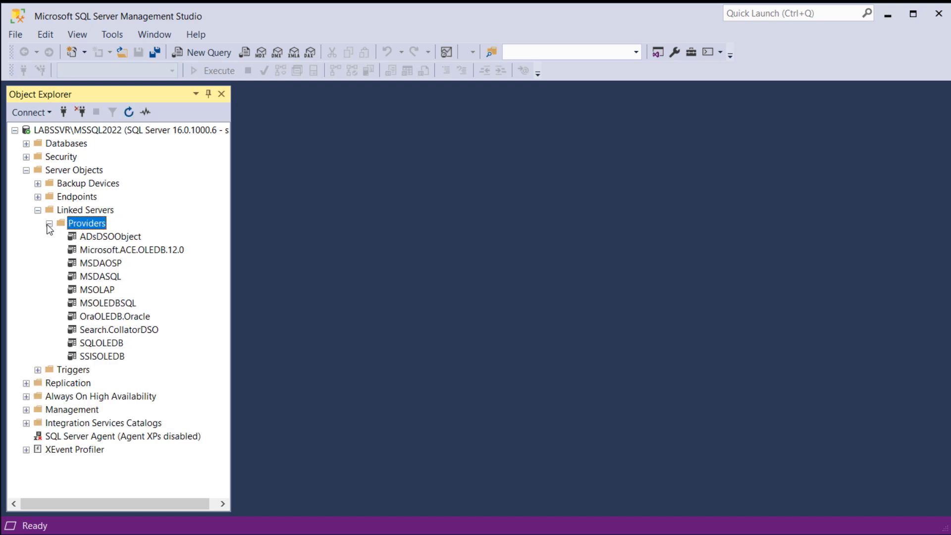
- Enable Allow inprocess, Nested queries and Supports 'Like' operator in the OraOLEDB.Oracle provider's options and save them
{"action": "left_click", "coordinate": [79, 318]}
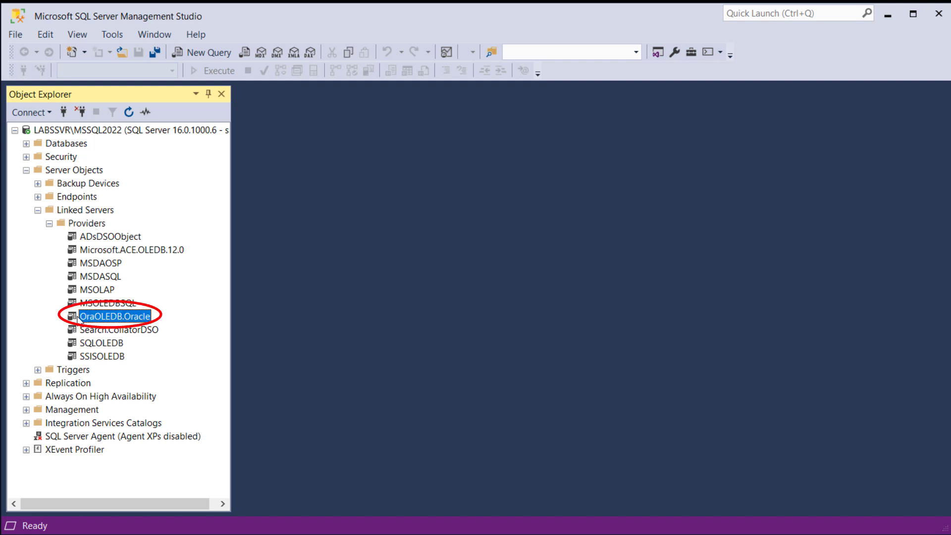
{"action": "right_click", "coordinate": [91, 316]}
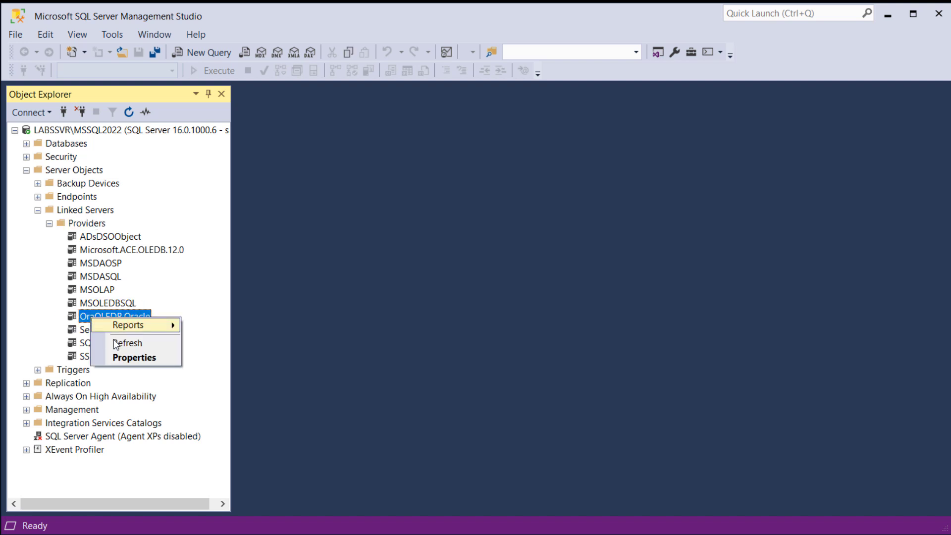
{"action": "left_click", "coordinate": [127, 357]}
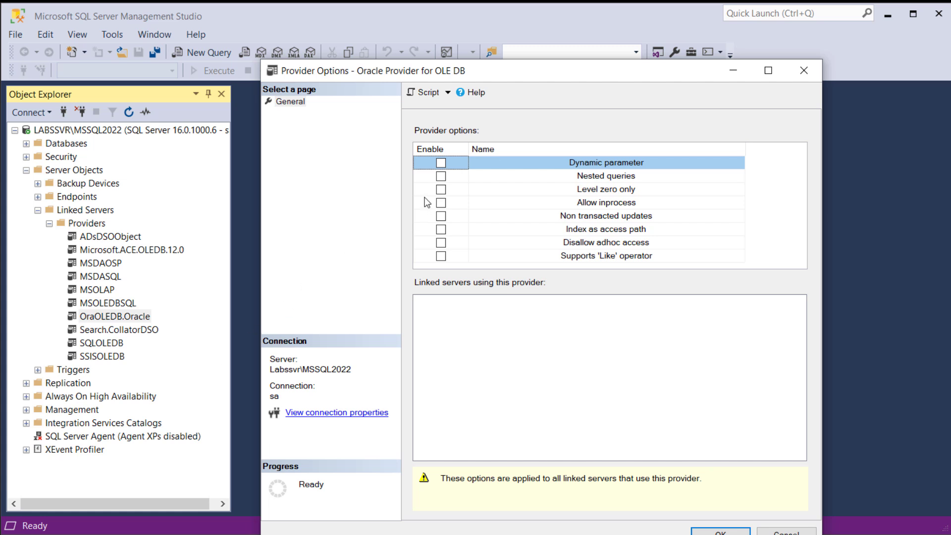
{"action": "left_click_drag", "start_coordinate": [468, 74], "coordinate": [465, 50]}
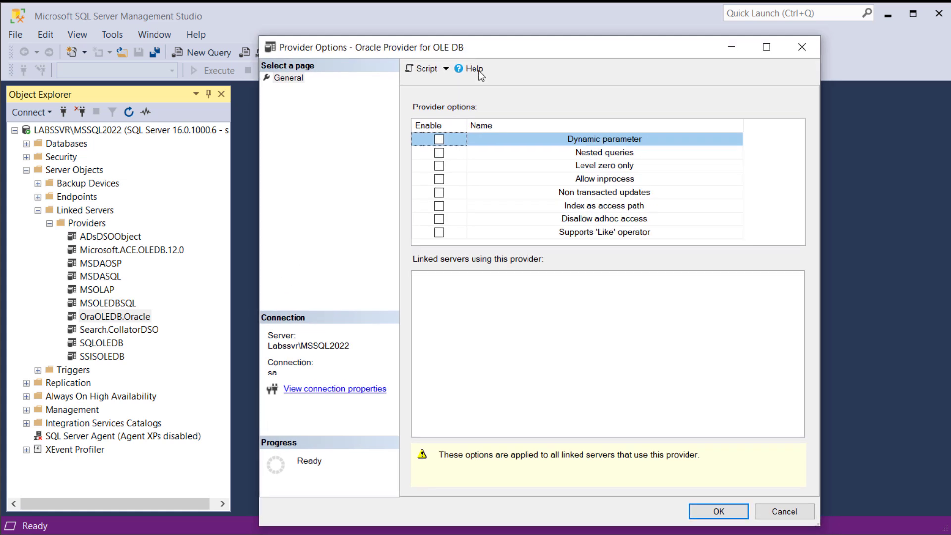
{"action": "left_click", "coordinate": [440, 179]}
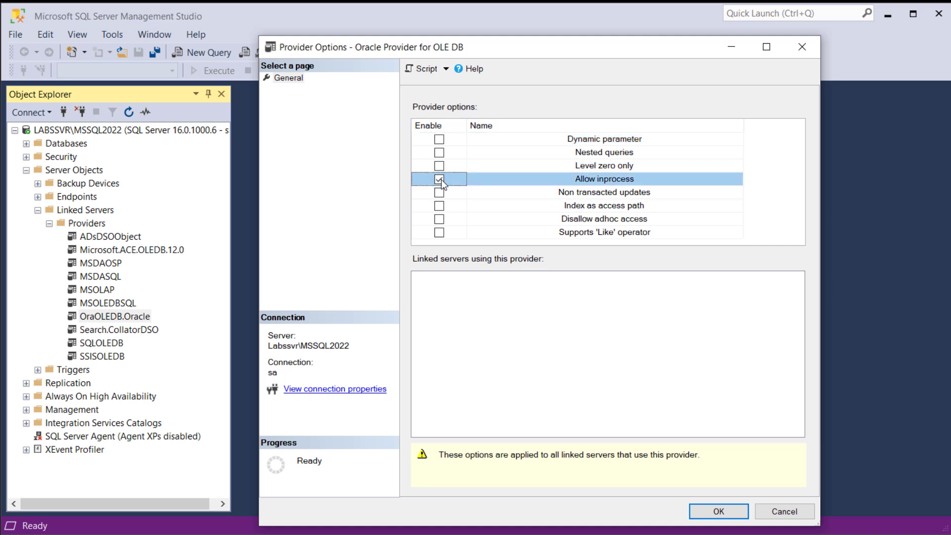
{"action": "left_click", "coordinate": [439, 153]}
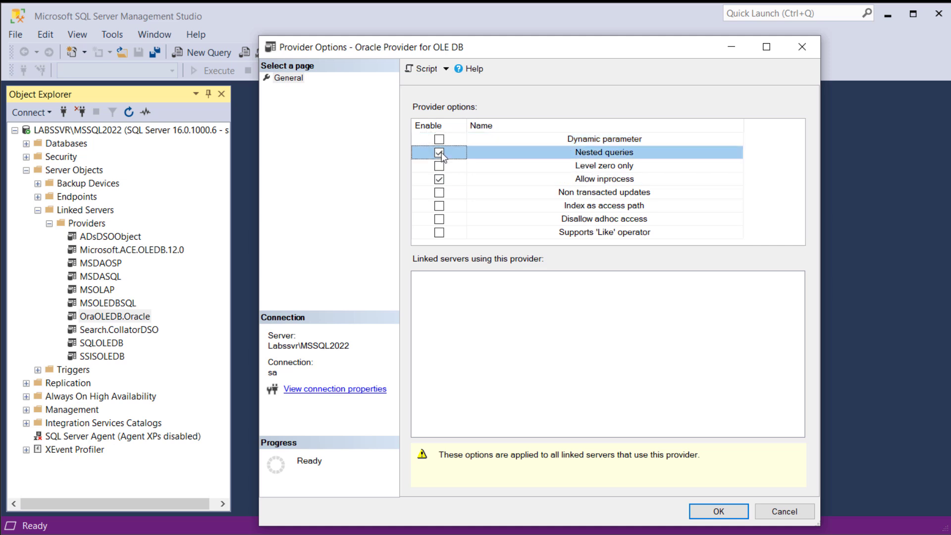
{"action": "left_click", "coordinate": [438, 233]}
{"action": "left_click", "coordinate": [566, 183]}
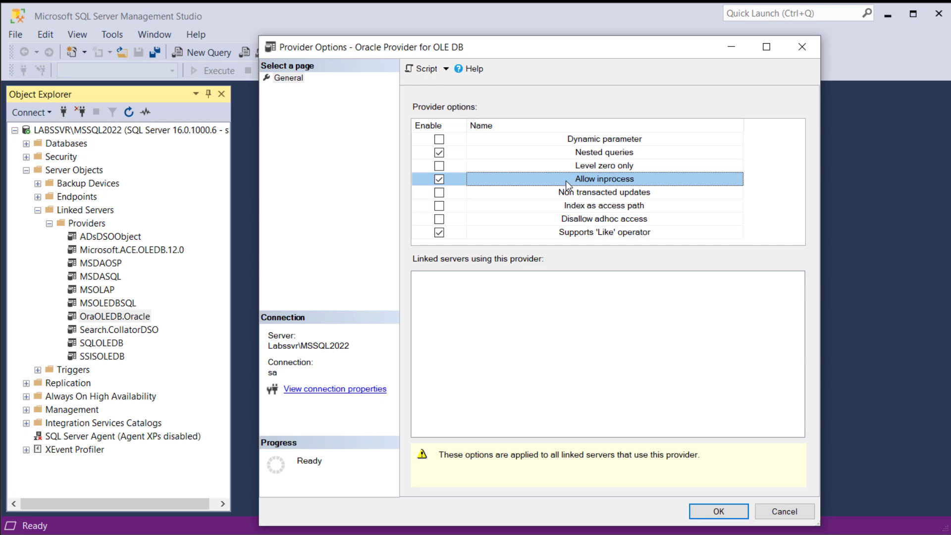
{"action": "left_click", "coordinate": [700, 510]}
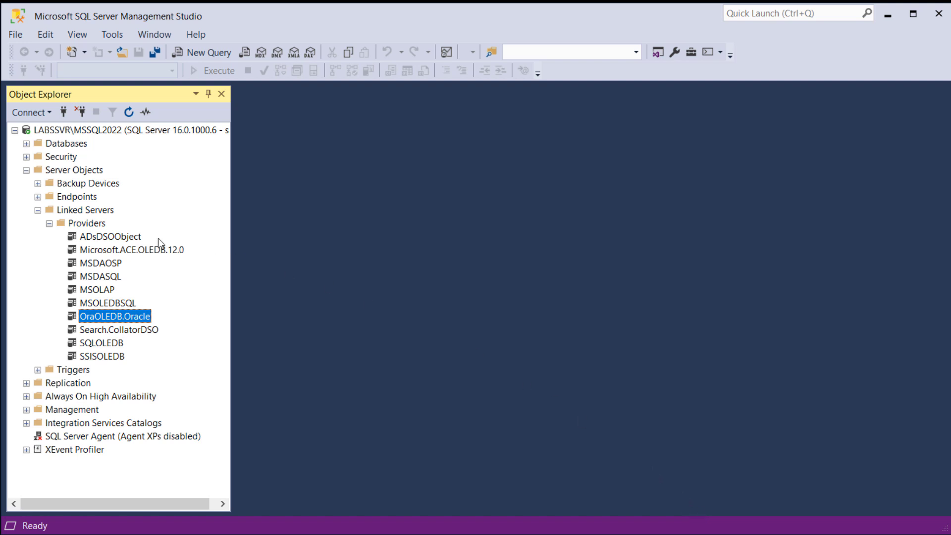
- Start a new linked server and name it SQLSERVER_TO_ORACLE
{"action": "left_click", "coordinate": [94, 212]}
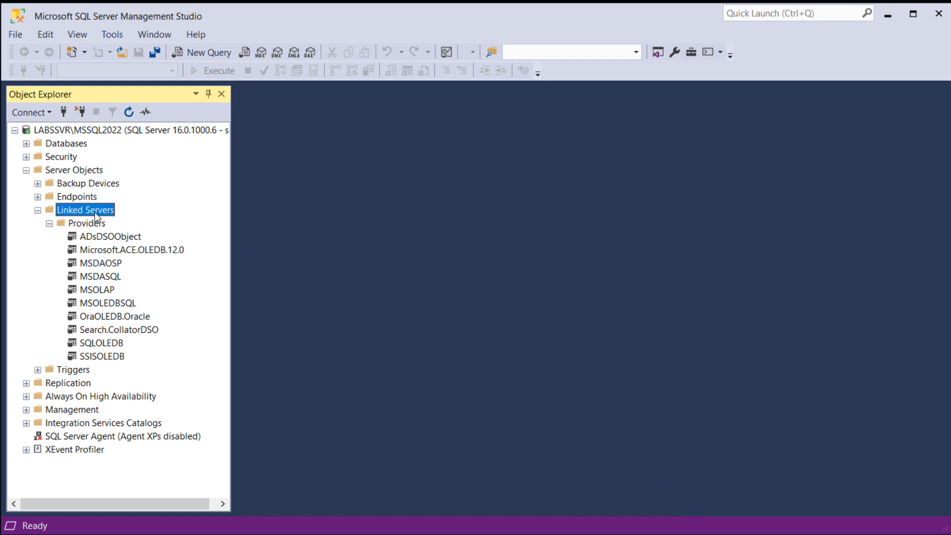
{"action": "right_click", "coordinate": [96, 217]}
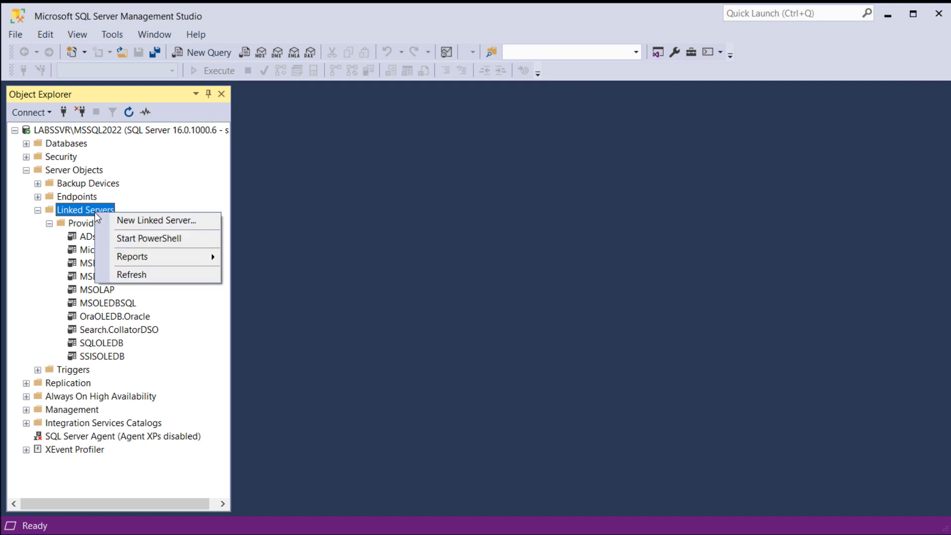
{"action": "left_click", "coordinate": [136, 222]}
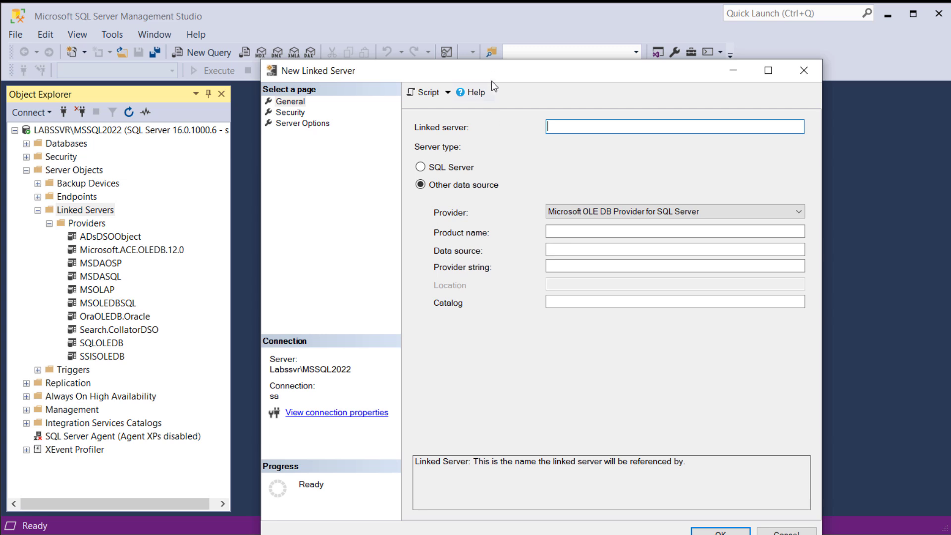
{"action": "left_click_drag", "start_coordinate": [492, 77], "coordinate": [496, 45]}
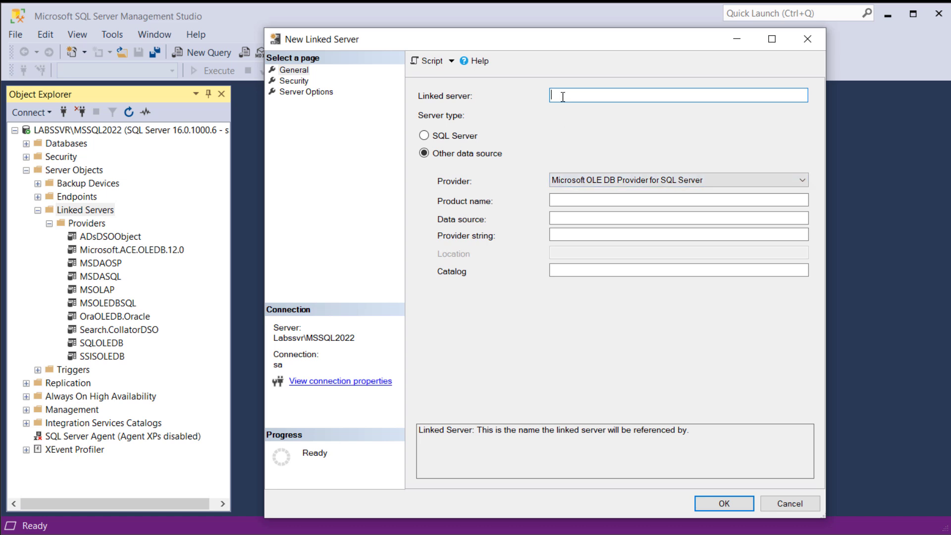
{"action": "type", "text": "SQLSERVER_TO_ORACLE"}
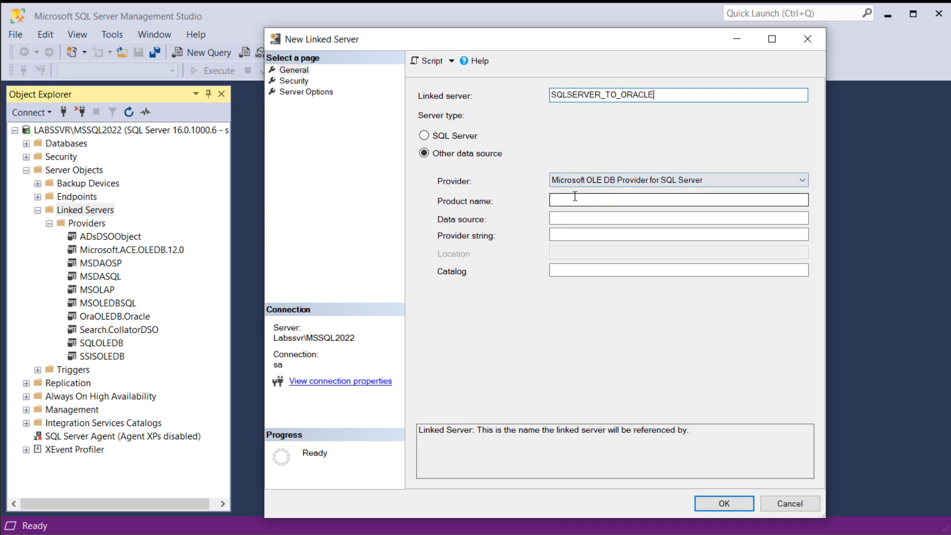
- Set the linked server's provider to Oracle Provider for OLE DB, its data source to oravnlabs and its product name to Oracle
{"action": "left_click", "coordinate": [588, 183]}
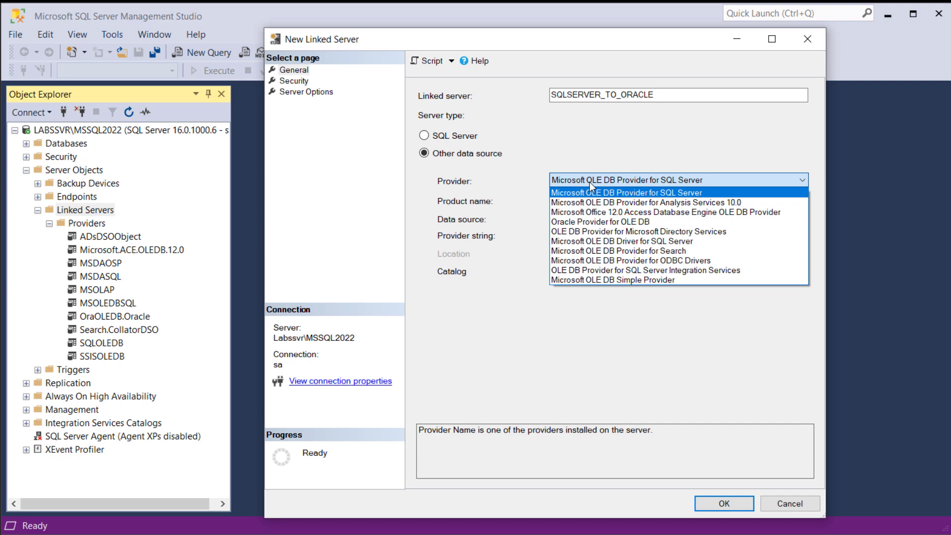
{"action": "left_click", "coordinate": [611, 218]}
{"action": "left_click", "coordinate": [588, 200]}
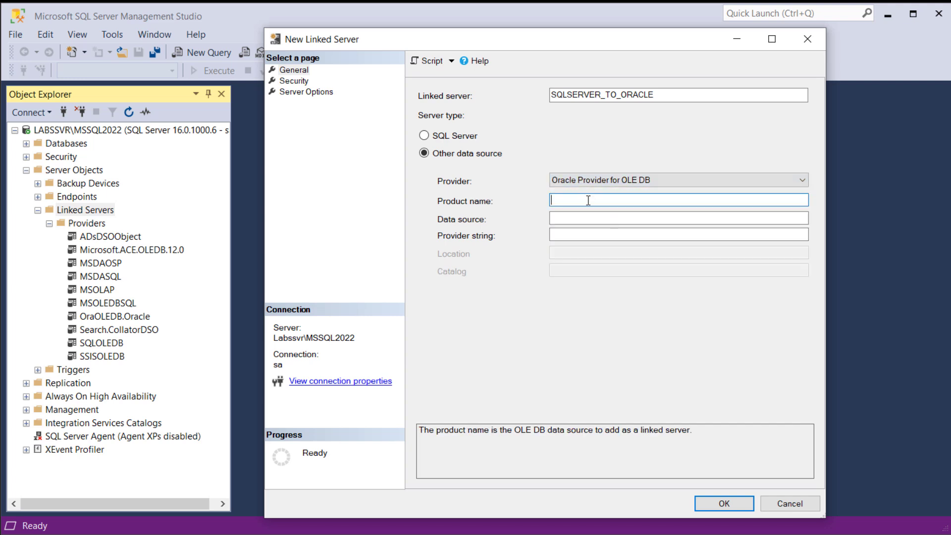
{"action": "left_click", "coordinate": [580, 216]}
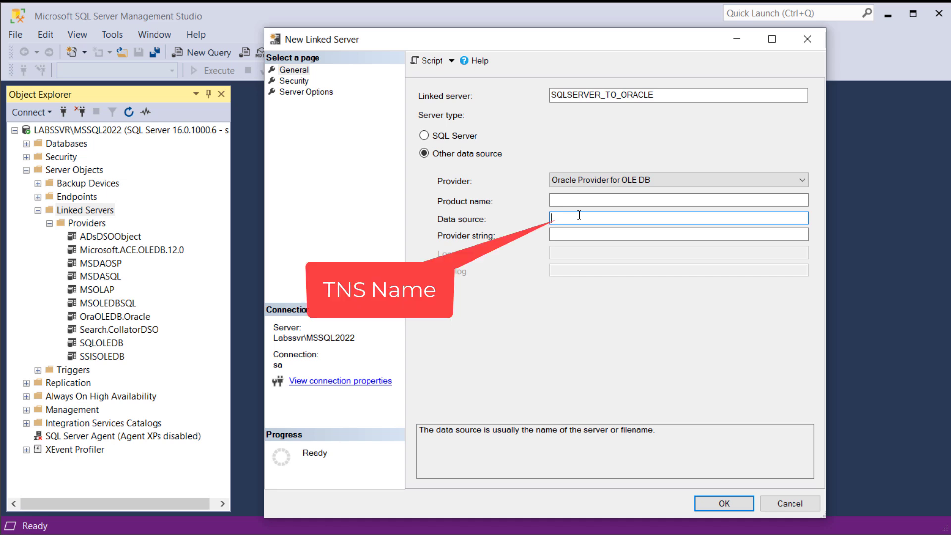
{"action": "type", "text": "oravnlabs"}
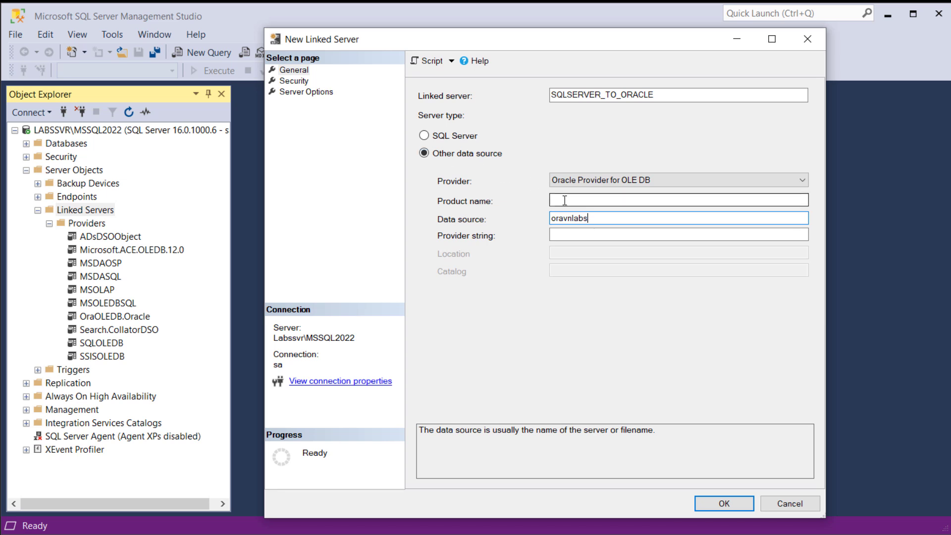
{"action": "left_click", "coordinate": [620, 200]}
{"action": "type", "text": "Oracle"}
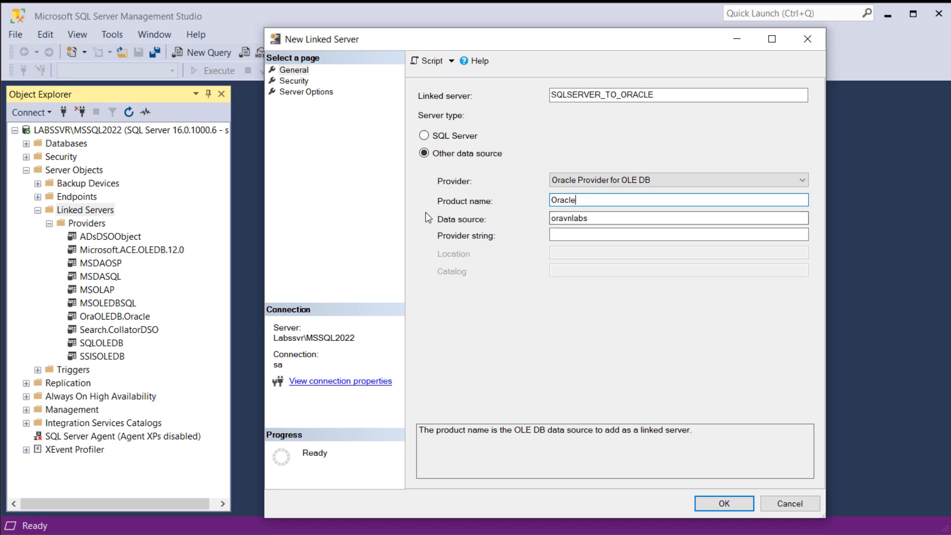
- Set the linked server's security to use a specific security context with remote login oravn and its password, and create the server
{"action": "left_click", "coordinate": [297, 83]}
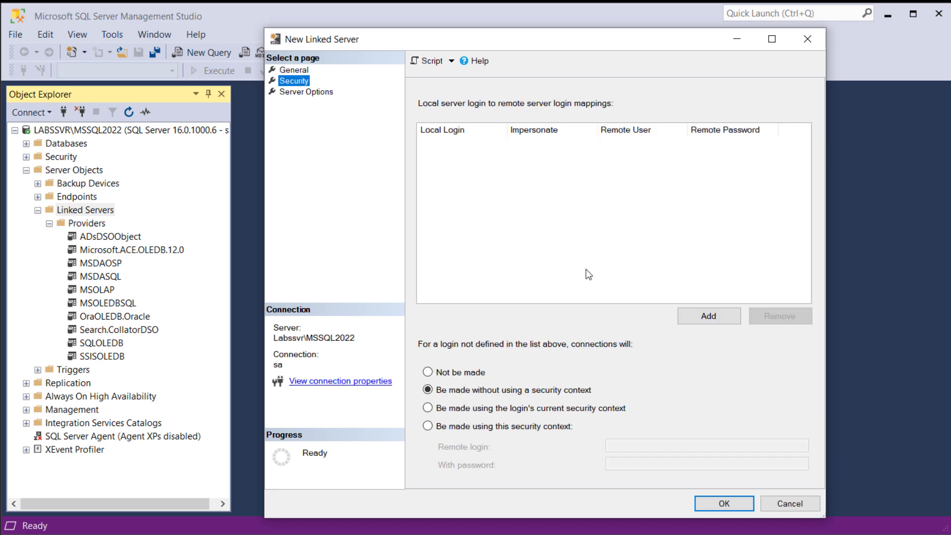
{"action": "left_click", "coordinate": [428, 427]}
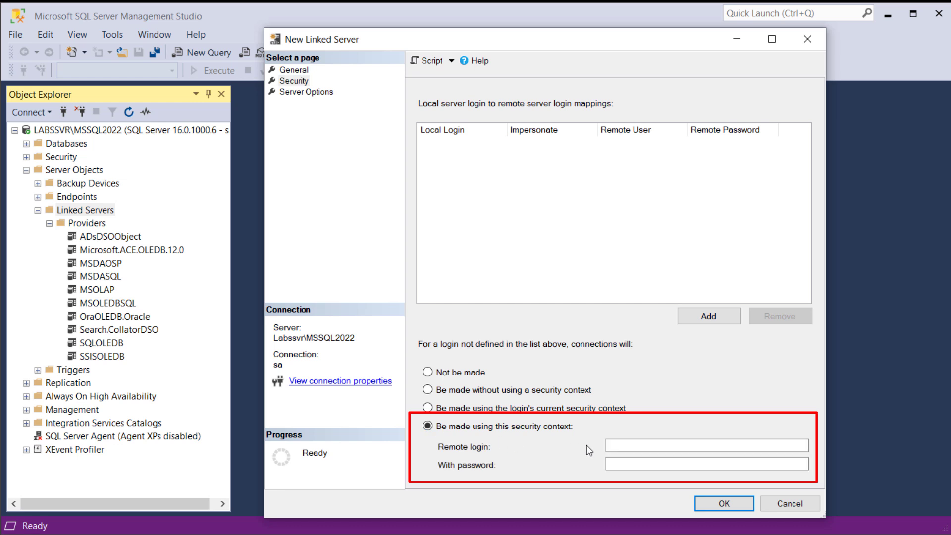
{"action": "left_click", "coordinate": [618, 446]}
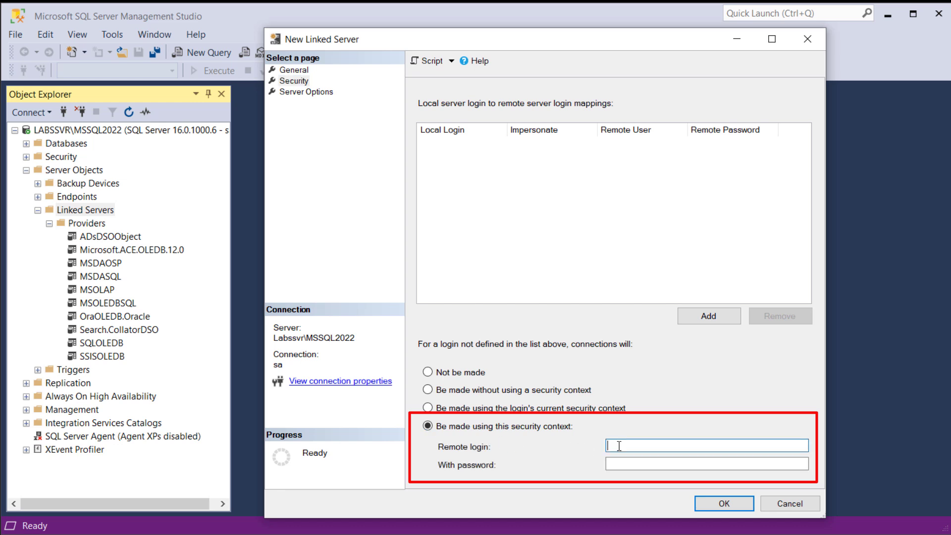
{"action": "type", "text": "oravn"}
{"action": "left_click", "coordinate": [644, 467]}
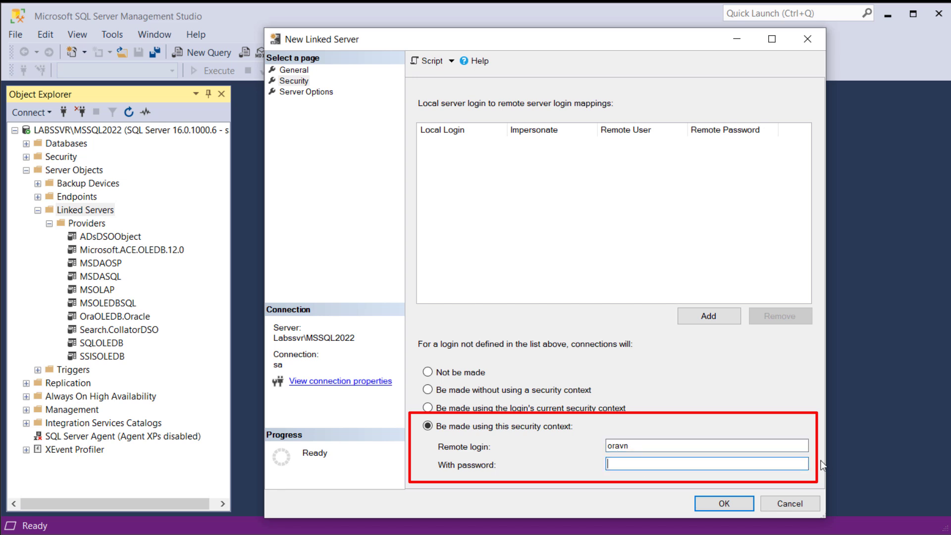
{"action": "type", "text": "*****"}
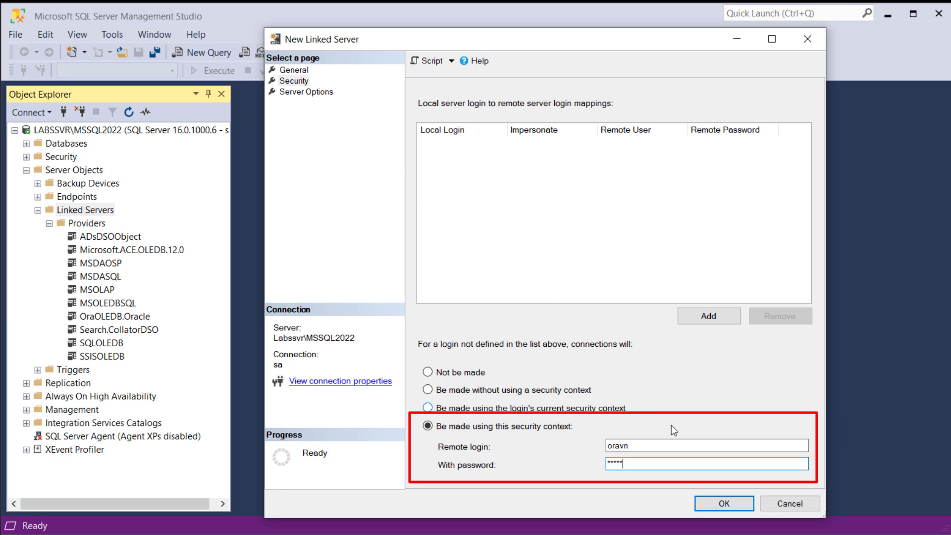
{"action": "left_click", "coordinate": [716, 507]}
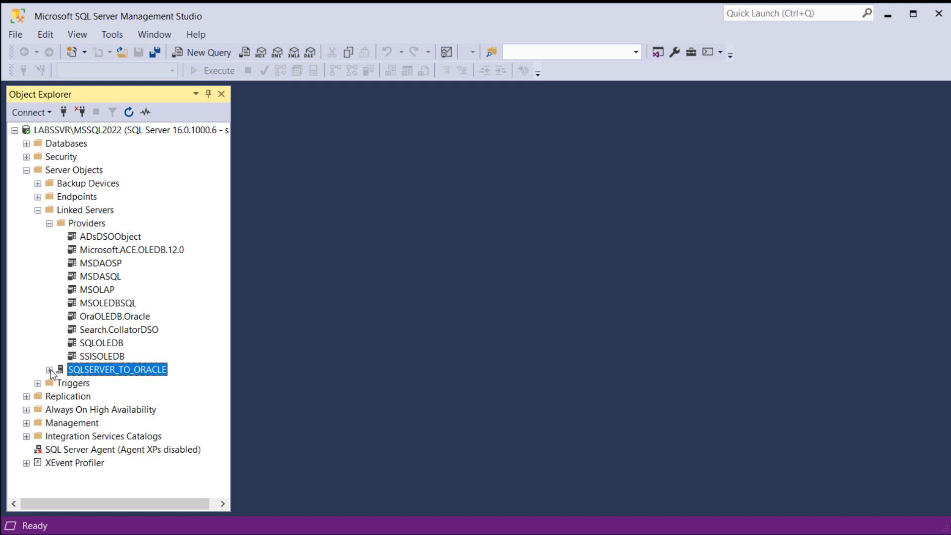
- Expand the SQLSERVER_TO_ORACLE linked server down to the default catalog's tables and look through the ORAVN tables
{"action": "left_click", "coordinate": [49, 370]}
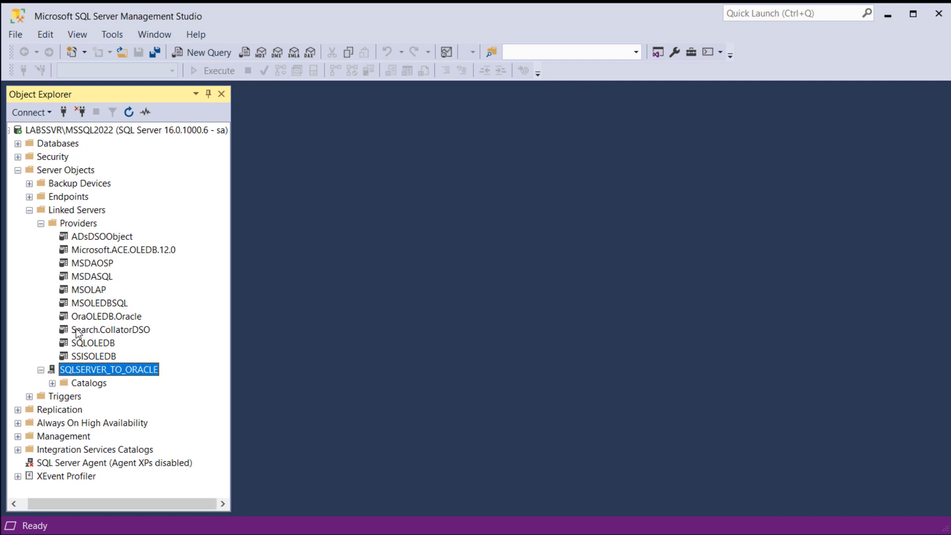
{"action": "left_click", "coordinate": [52, 383]}
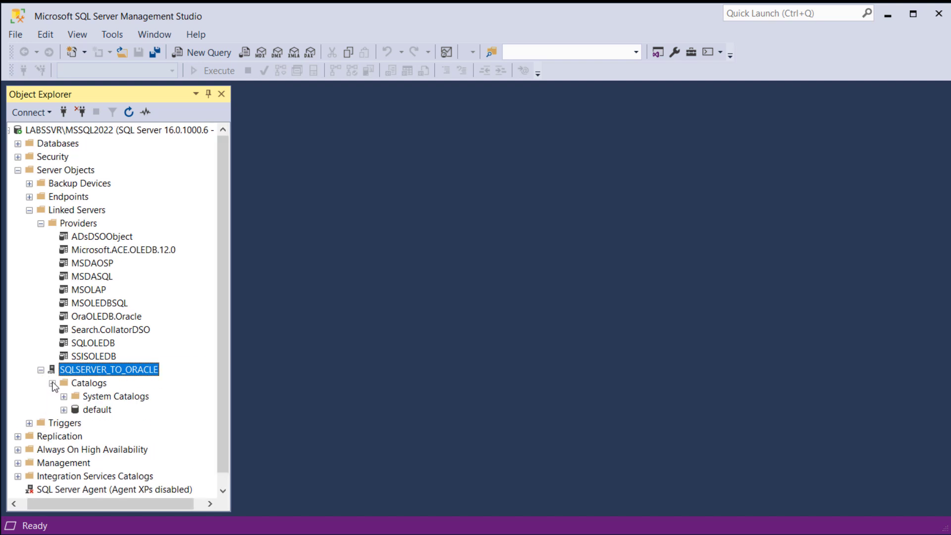
{"action": "left_click", "coordinate": [64, 409]}
{"action": "left_click", "coordinate": [75, 423]}
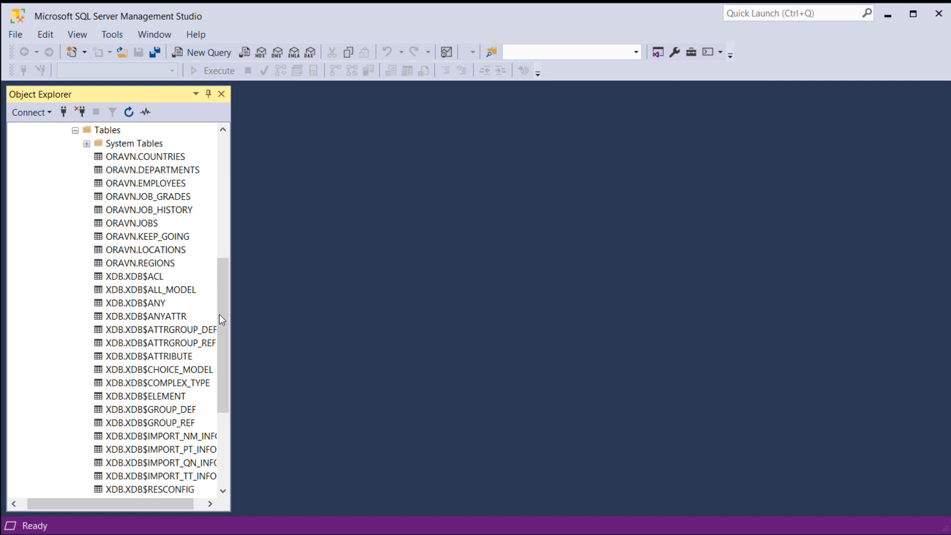
{"action": "scroll", "coordinate": [226, 312], "scroll_direction": "up", "scroll_amount": 2}
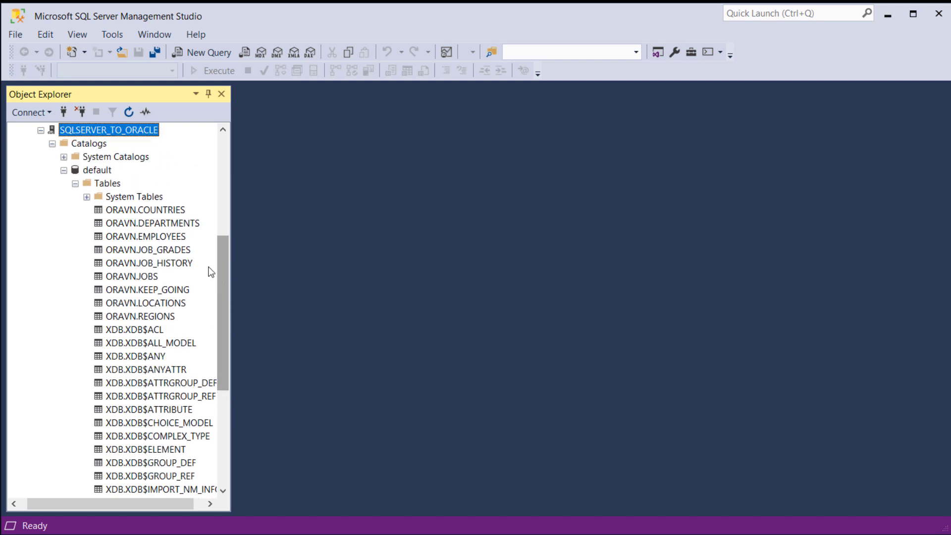
{"action": "left_click", "coordinate": [150, 210]}
{"action": "left_click", "coordinate": [150, 223]}
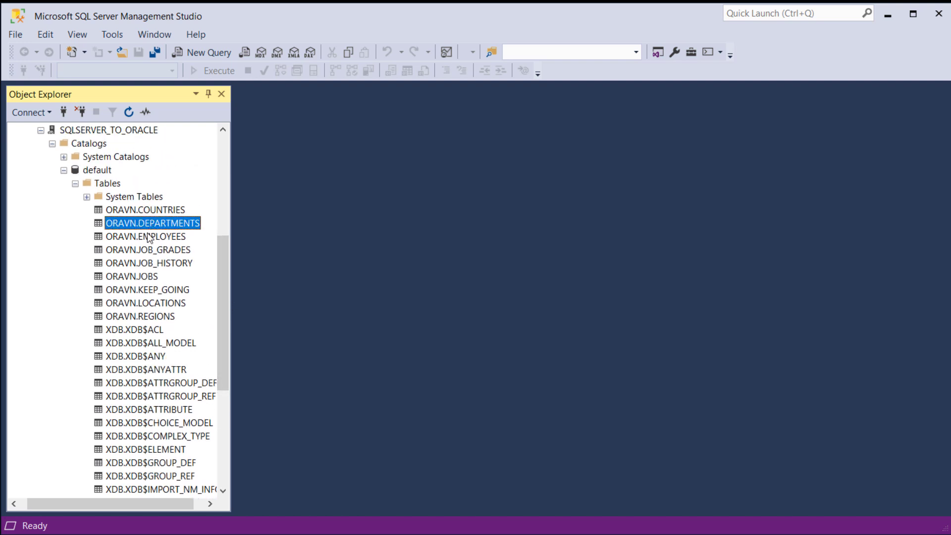
{"action": "left_click", "coordinate": [147, 236]}
{"action": "left_click", "coordinate": [143, 252]}
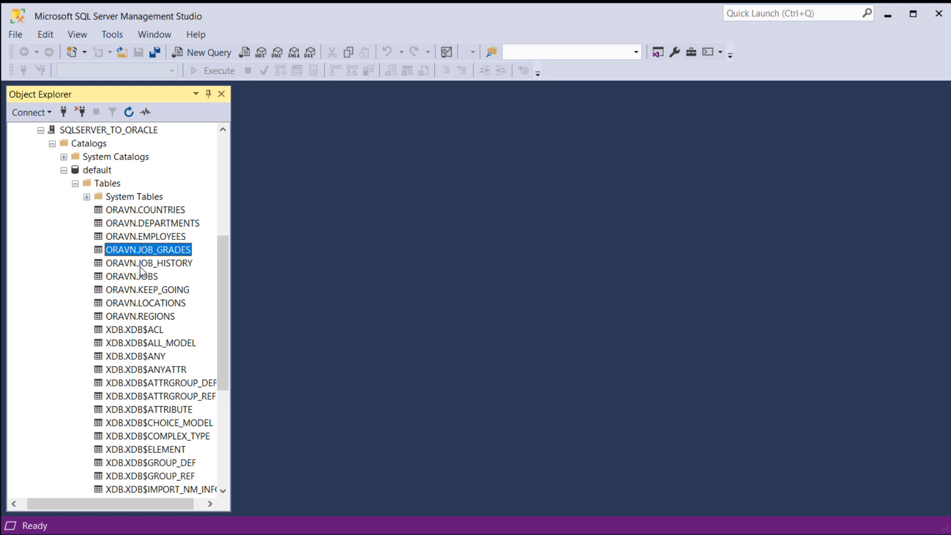
{"action": "left_click", "coordinate": [144, 265]}
{"action": "left_click", "coordinate": [148, 277]}
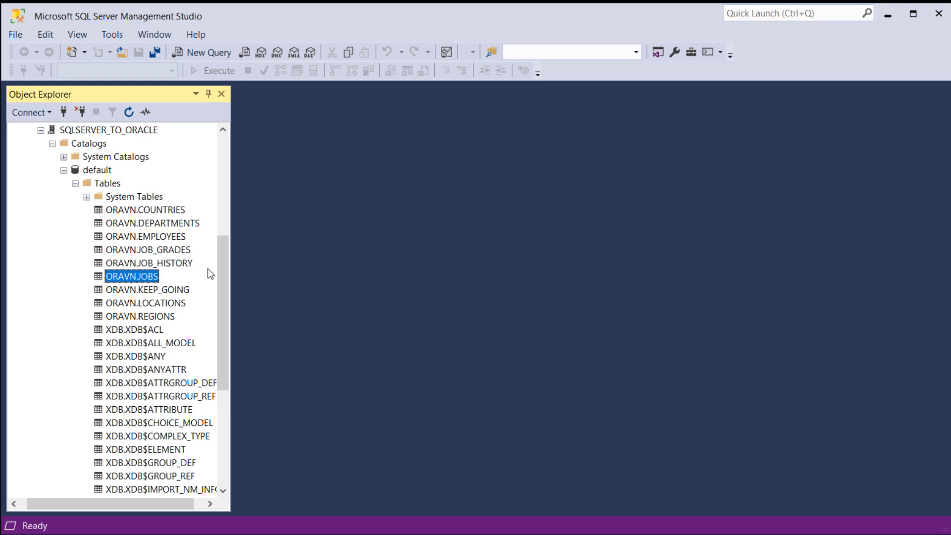
- Script the ORAVN.COUNTRIES table as a SELECT statement in a new query window and execute it
{"action": "left_click", "coordinate": [153, 210]}
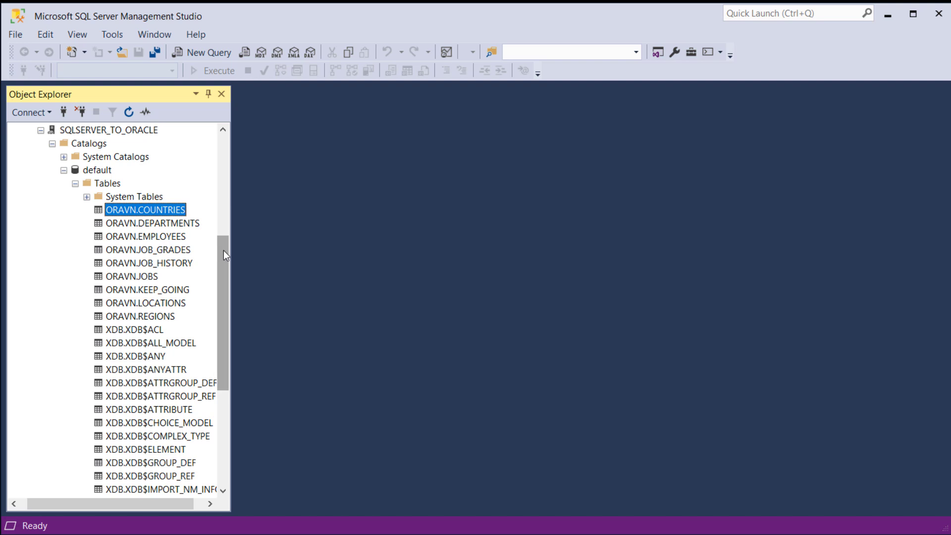
{"action": "right_click", "coordinate": [175, 213]}
{"action": "mouse_move", "coordinate": [181, 217]}
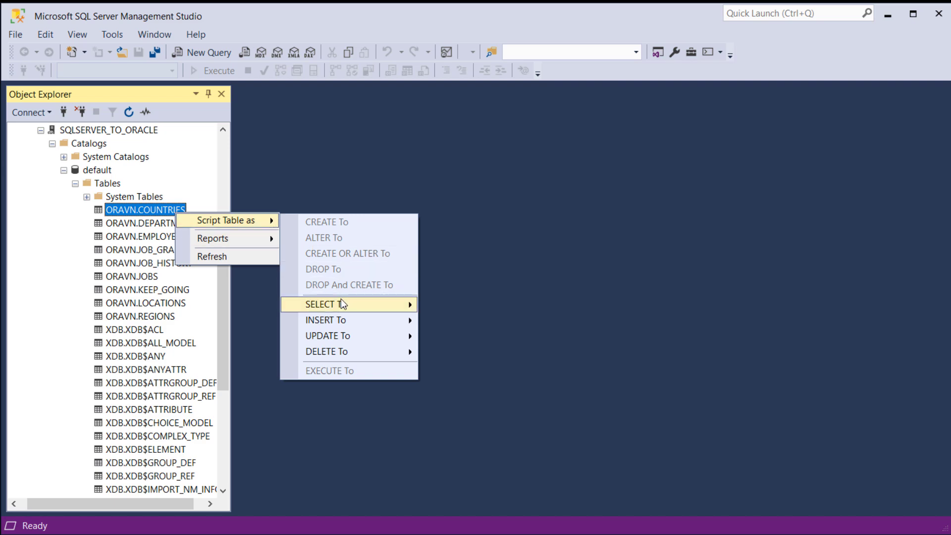
{"action": "mouse_move", "coordinate": [341, 298]}
{"action": "left_click", "coordinate": [461, 311]}
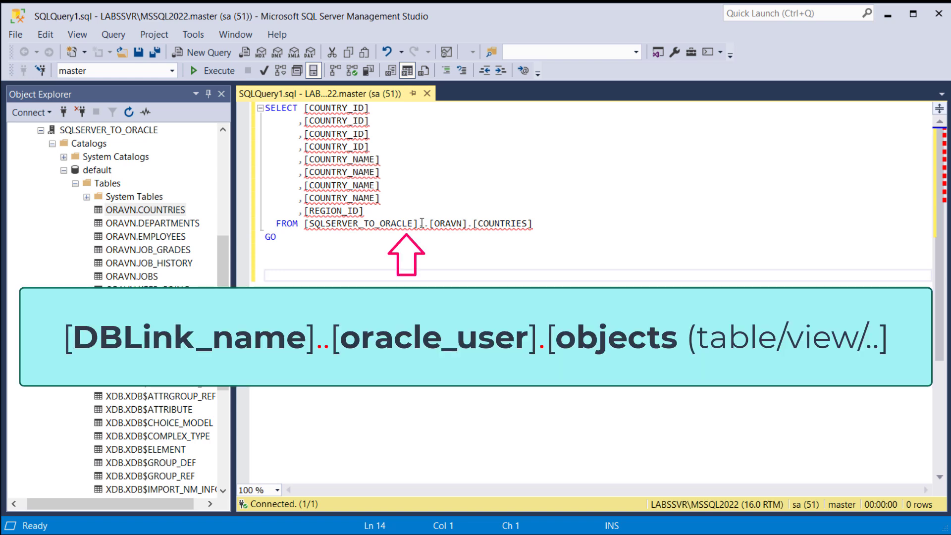
{"action": "mouse_move", "coordinate": [420, 223]}
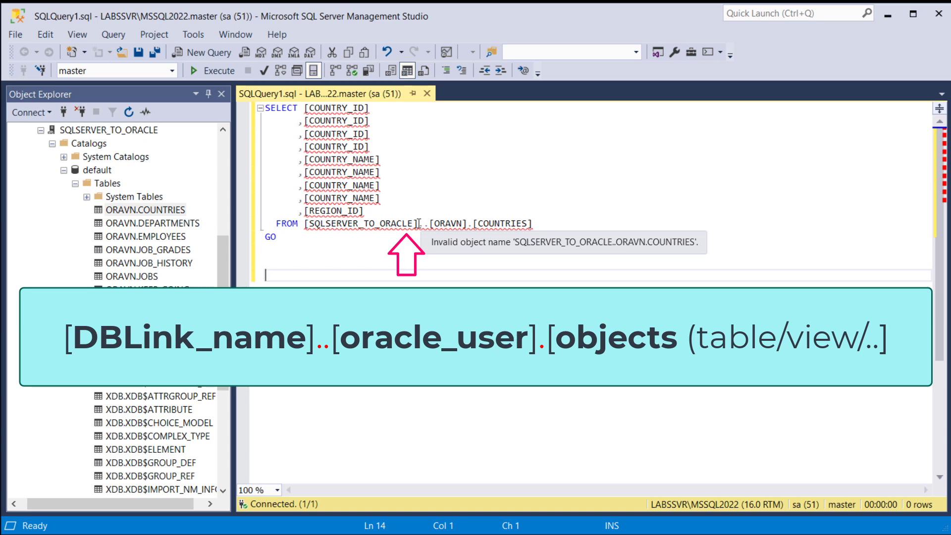
{"action": "left_click", "coordinate": [419, 223]}
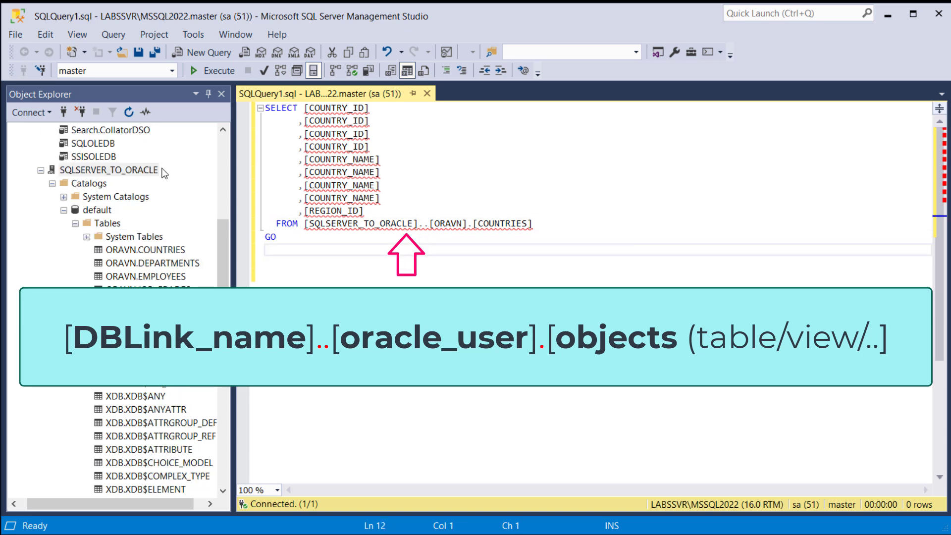
{"action": "left_click", "coordinate": [213, 74]}
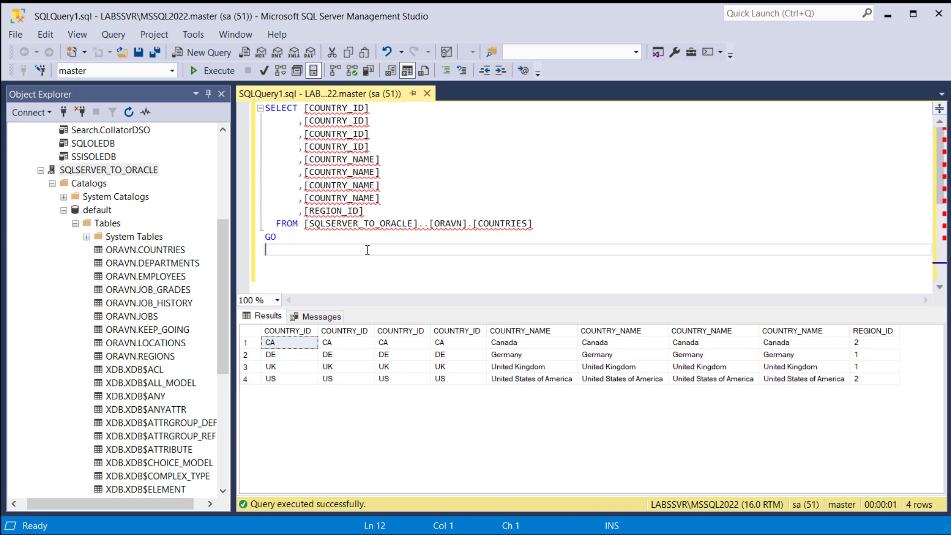
- Replace the column list of the COUNTRIES query with * and execute the query
{"action": "left_click_drag", "start_coordinate": [365, 211], "coordinate": [304, 109]}
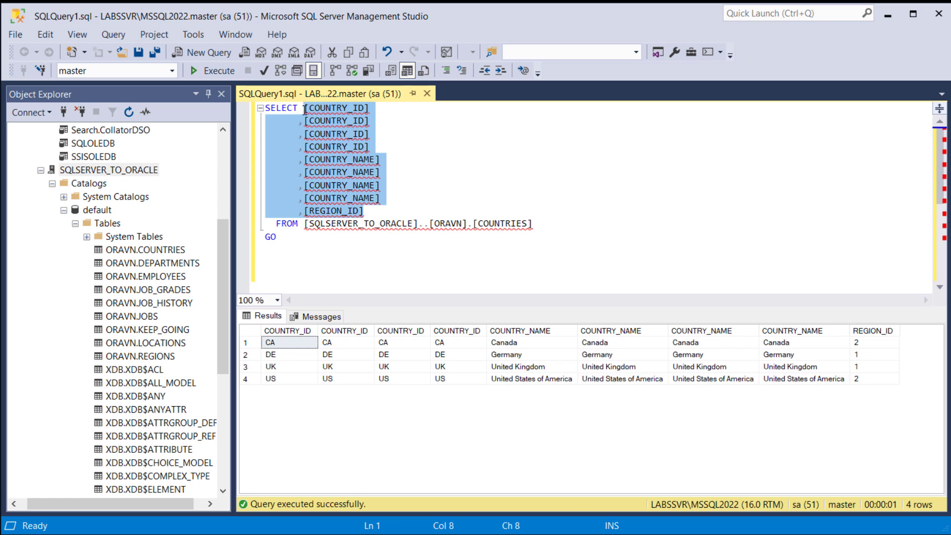
{"action": "type", "text": "*"}
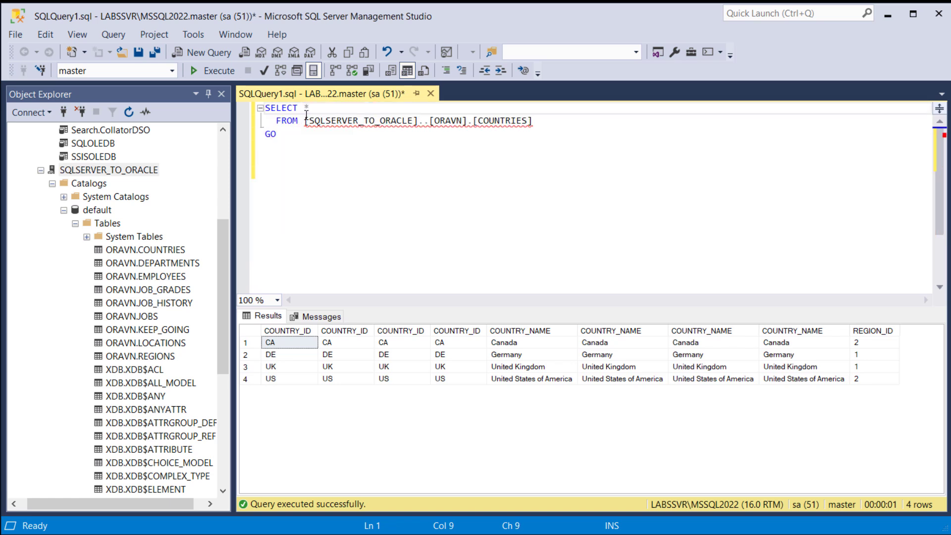
{"action": "left_click", "coordinate": [206, 73]}
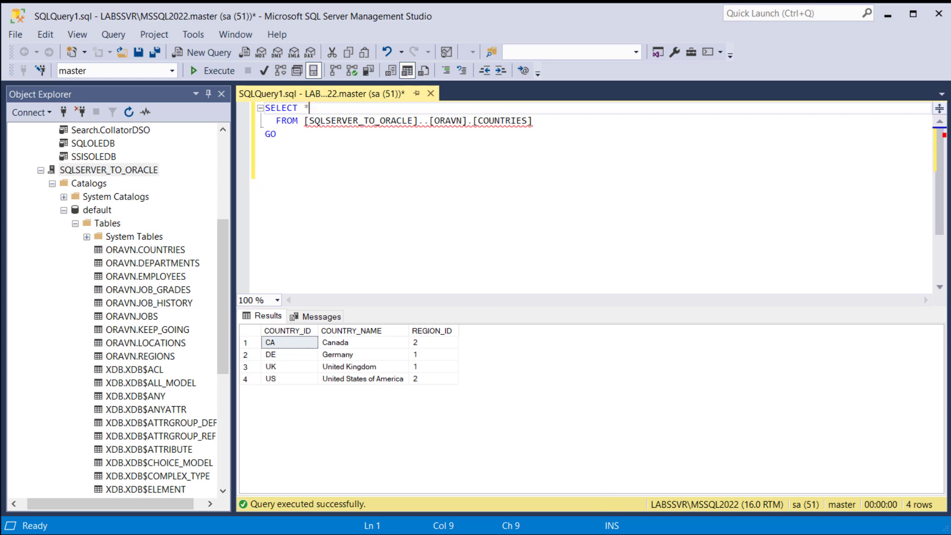
- Switch to Command Prompt and compare its Oracle countries query output with the SQL Server results side by side
{"action": "key", "text": "alt+Tab"}
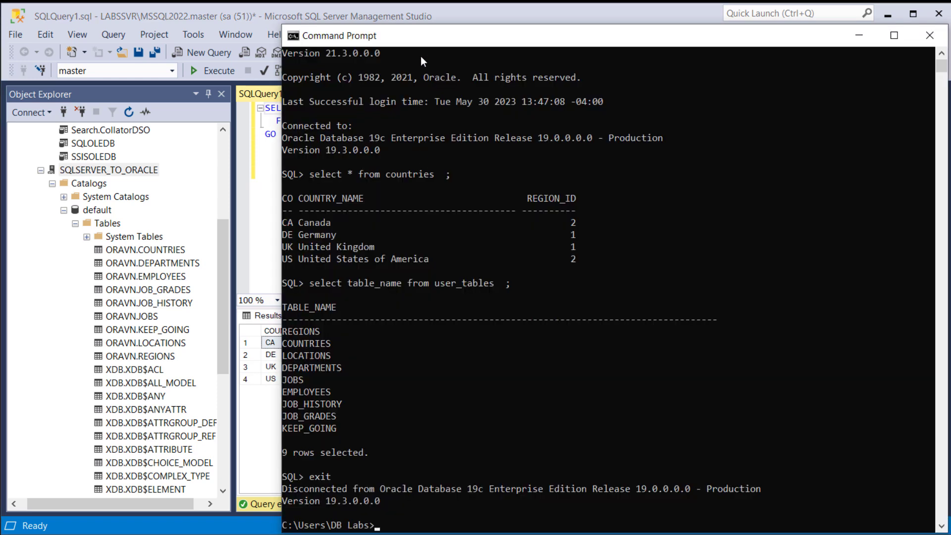
{"action": "left_click_drag", "start_coordinate": [412, 40], "coordinate": [586, 52]}
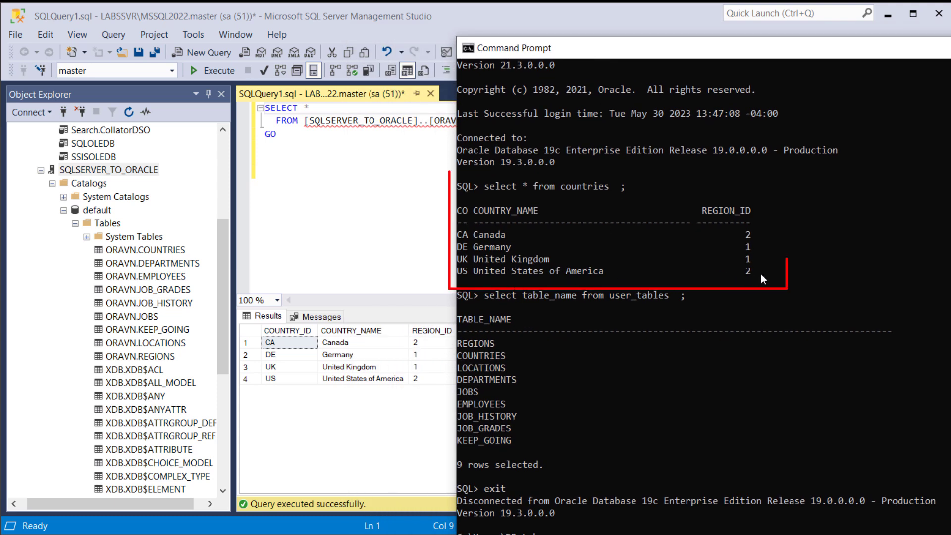
{"action": "mouse_move", "coordinate": [771, 272]}
{"action": "left_mouse_down"}
{"action": "mouse_move", "coordinate": [663, 266]}
{"action": "mouse_move", "coordinate": [457, 208]}
{"action": "left_mouse_up"}
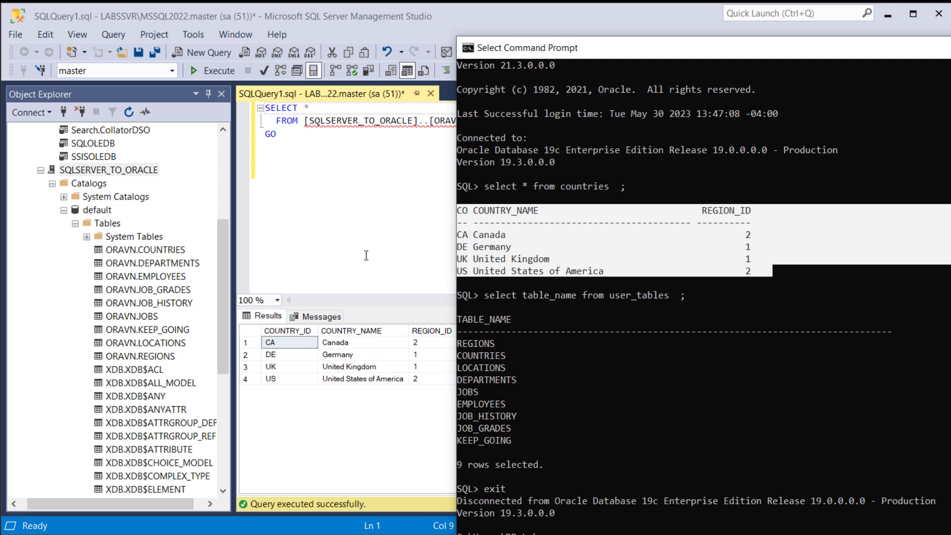
- Back in SQL Server Management Studio, add select * from [SQLSERVER_TO_ORACLE]..[ORAVN].[EMPLOYEES] ; below the first query, execute, and enlarge the results area
{"action": "left_click", "coordinate": [314, 218]}
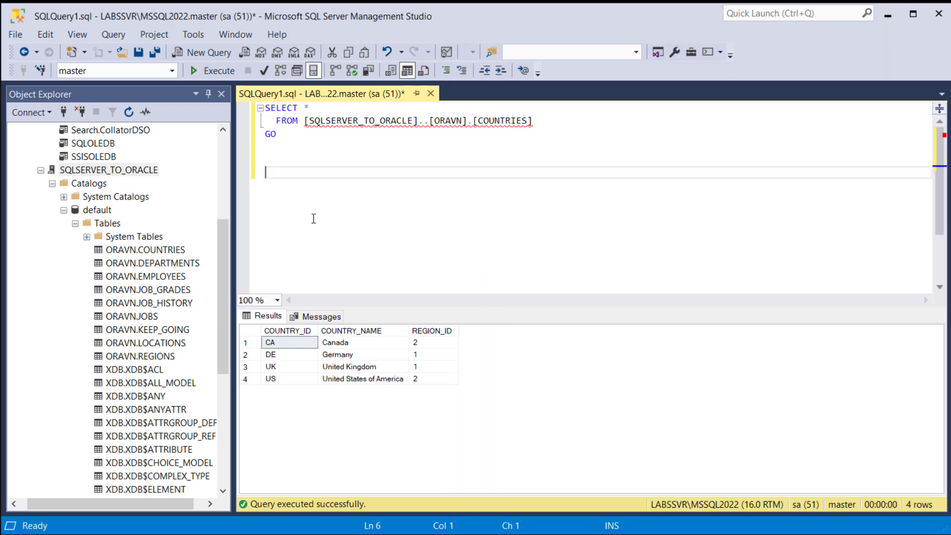
{"action": "type", "text": "select * from"}
{"action": "left_click_drag", "start_coordinate": [146, 276], "coordinate": [610, 177]}
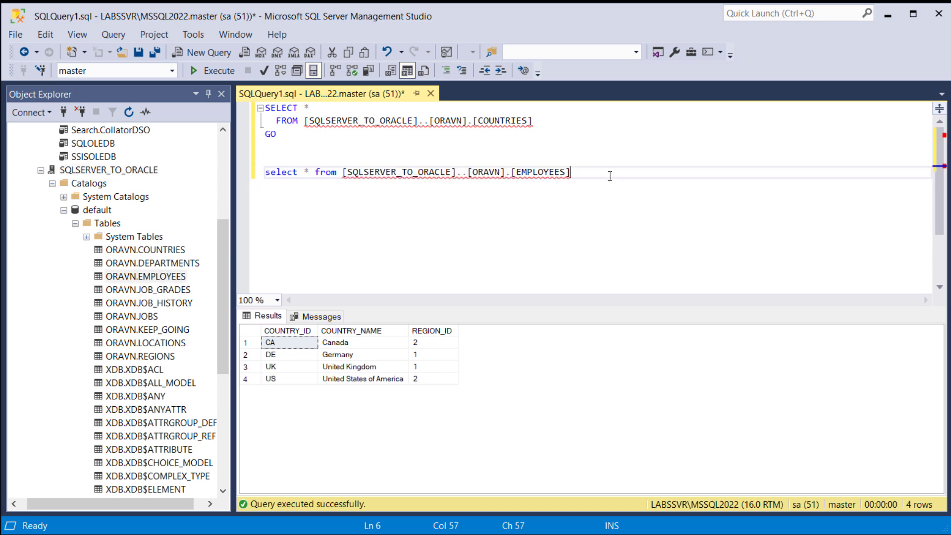
{"action": "type", "text": ";"}
{"action": "key", "text": "F5"}
{"action": "left_click", "coordinate": [357, 172]}
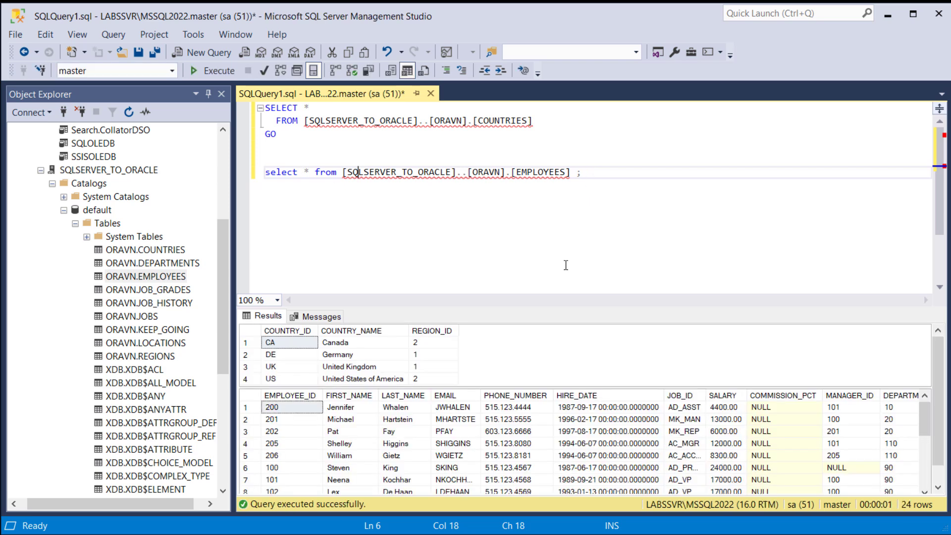
{"action": "left_click_drag", "start_coordinate": [540, 301], "coordinate": [533, 212]}
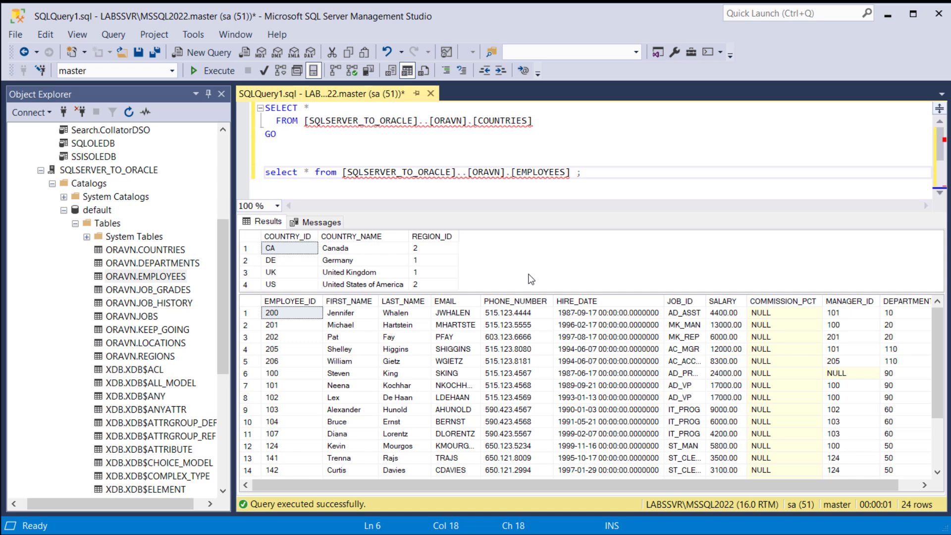
{"action": "left_click", "coordinate": [593, 175]}
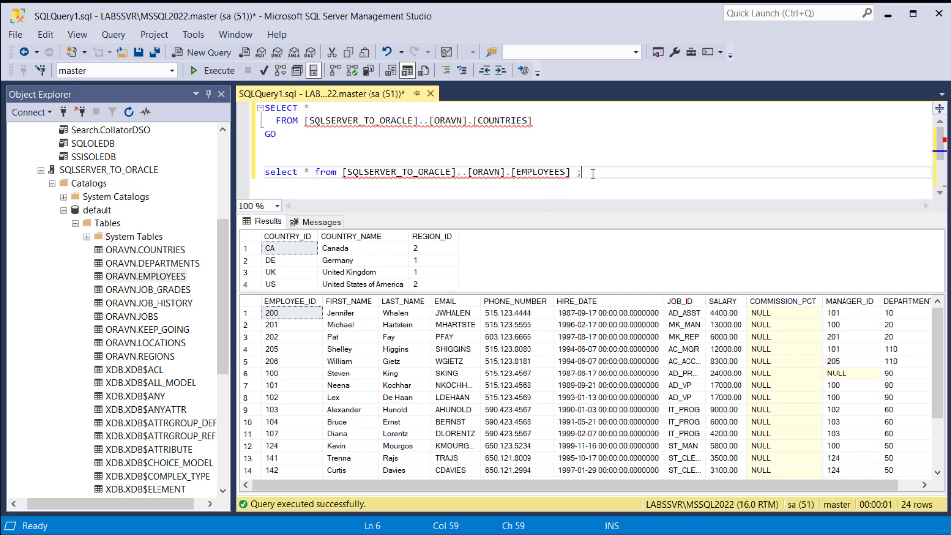